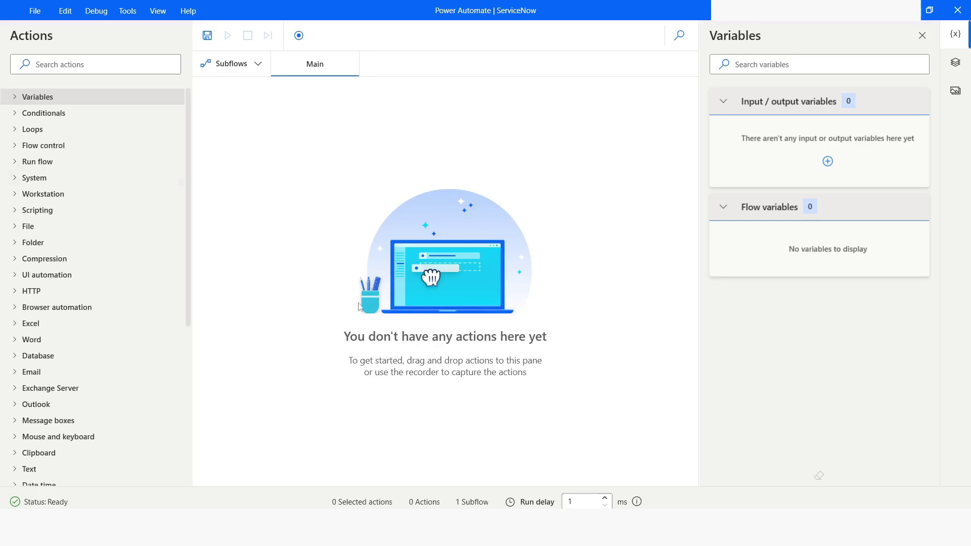
- Drag a Delete folder action from the Folder group onto the canvas, then cancel it
{"action": "left_click", "coordinate": [16, 243]}
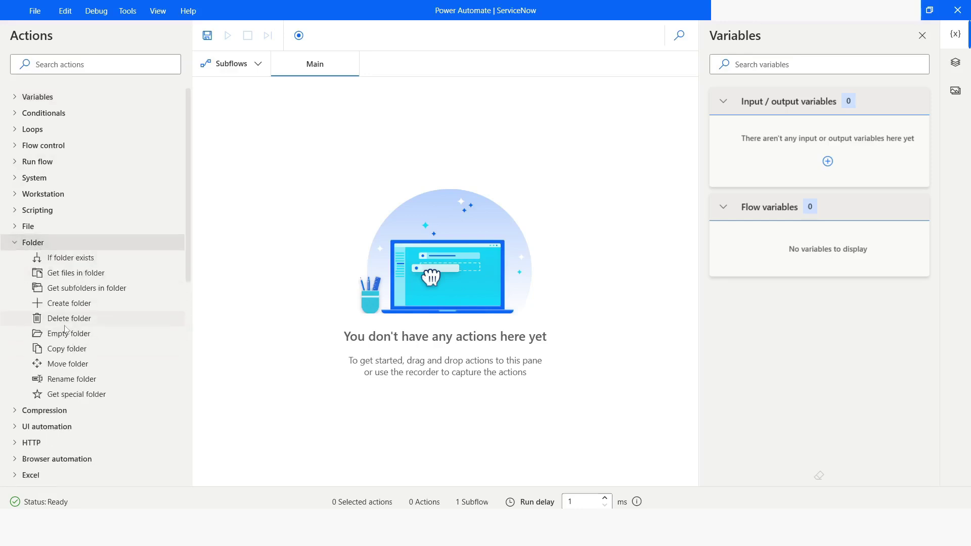
{"action": "left_click_drag", "start_coordinate": [68, 319], "coordinate": [412, 302]}
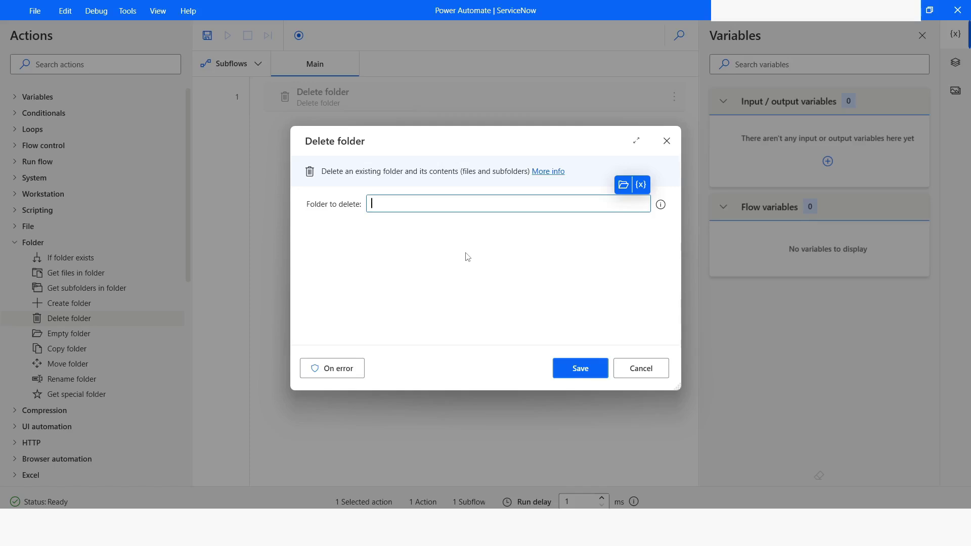
{"action": "left_click", "coordinate": [640, 371]}
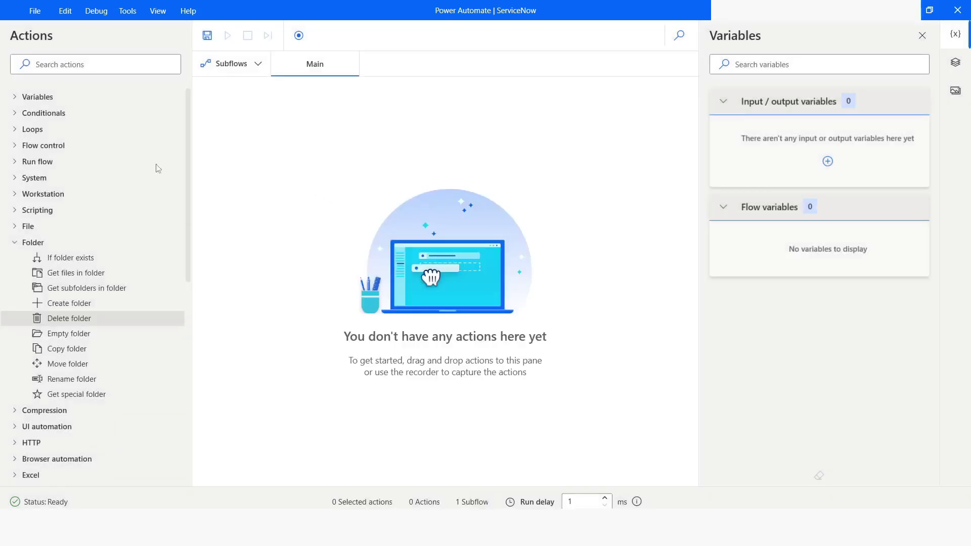
- Add a Set variable action renamed FolderPath, valued with the OneDrive\Test folder path
{"action": "left_click", "coordinate": [15, 210]}
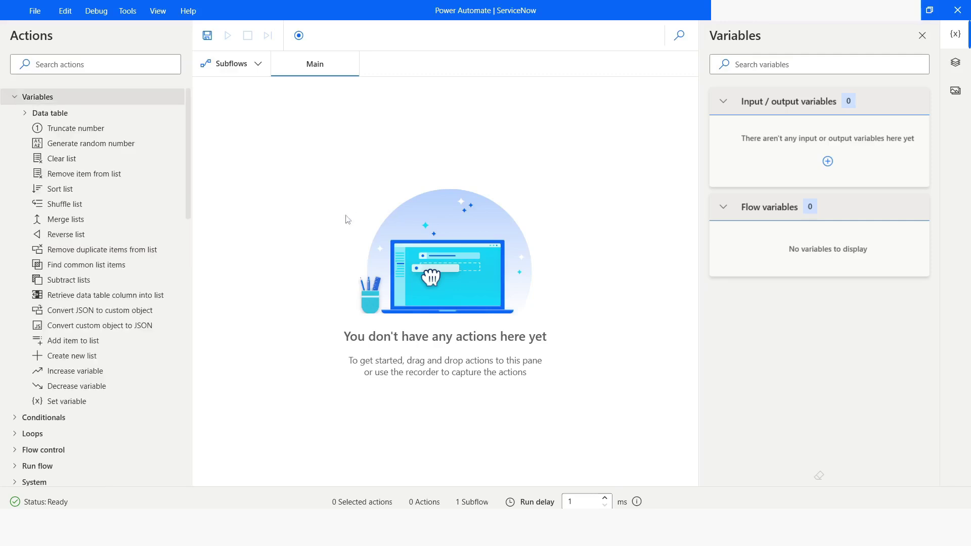
{"action": "mouse_move", "coordinate": [67, 401]}
{"action": "left_mouse_down"}
{"action": "mouse_move", "coordinate": [304, 287]}
{"action": "mouse_move", "coordinate": [304, 273]}
{"action": "left_mouse_up"}
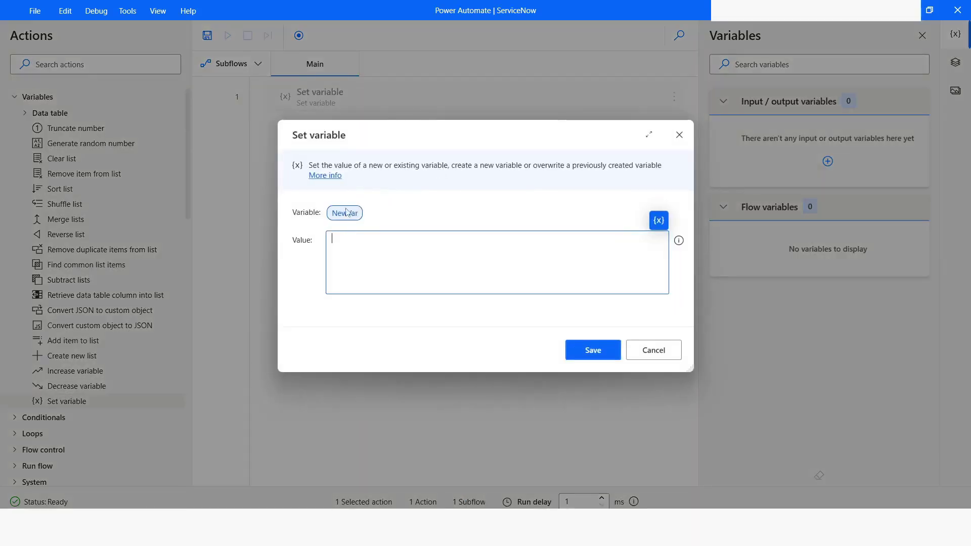
{"action": "left_click", "coordinate": [347, 213]}
{"action": "type", "text": "Folde"}
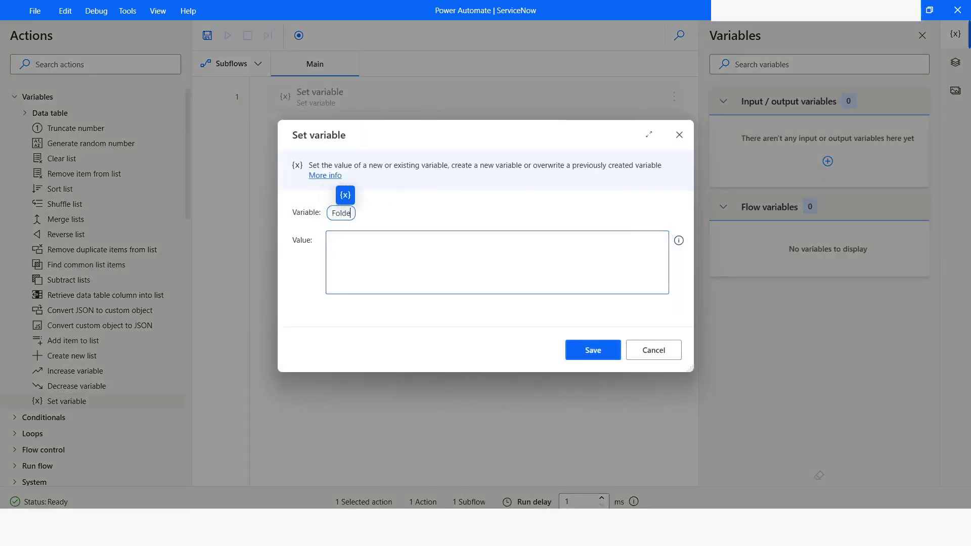
{"action": "type", "text": "rPath"}
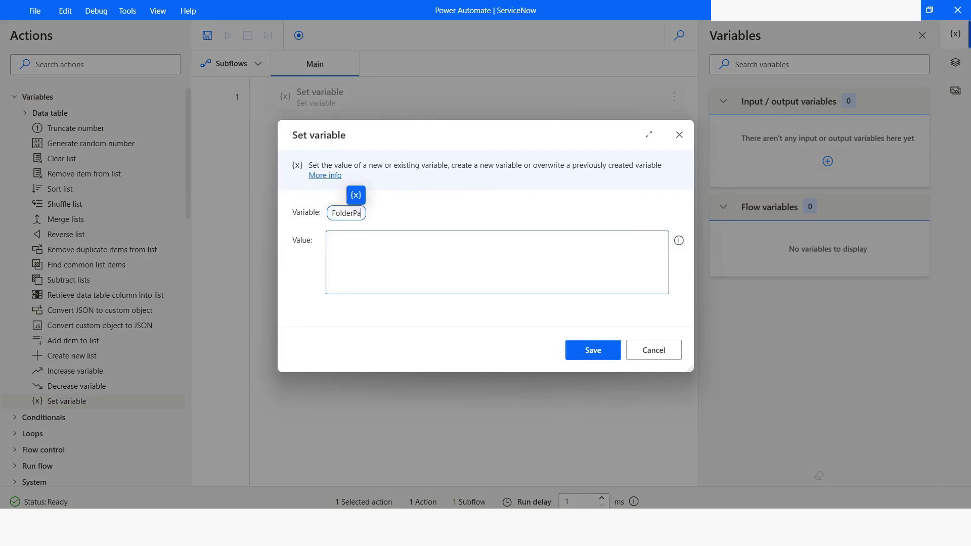
{"action": "left_click", "coordinate": [408, 261]}
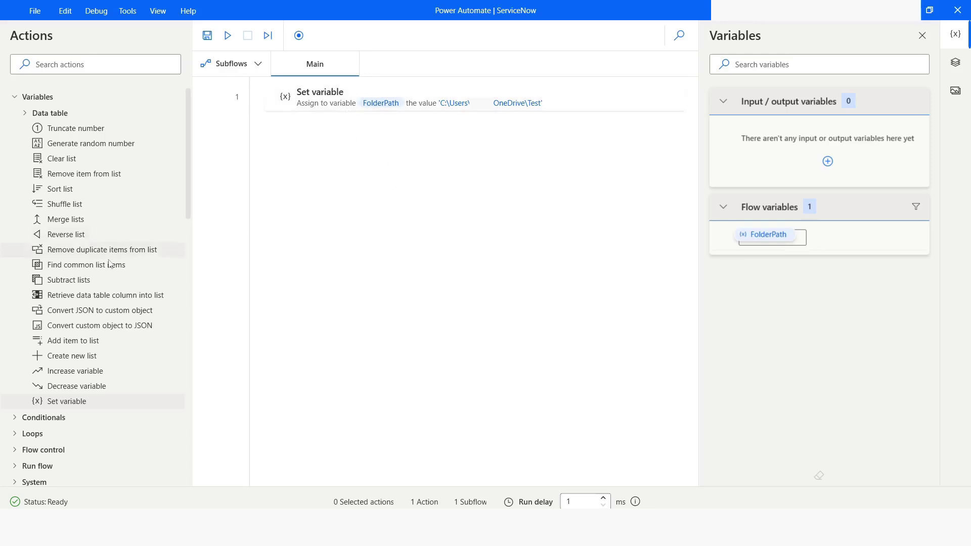
{"action": "scroll", "coordinate": [89, 273], "scroll_direction": "down", "scroll_amount": 4}
{"action": "scroll", "coordinate": [90, 274], "scroll_direction": "down", "scroll_amount": 3}
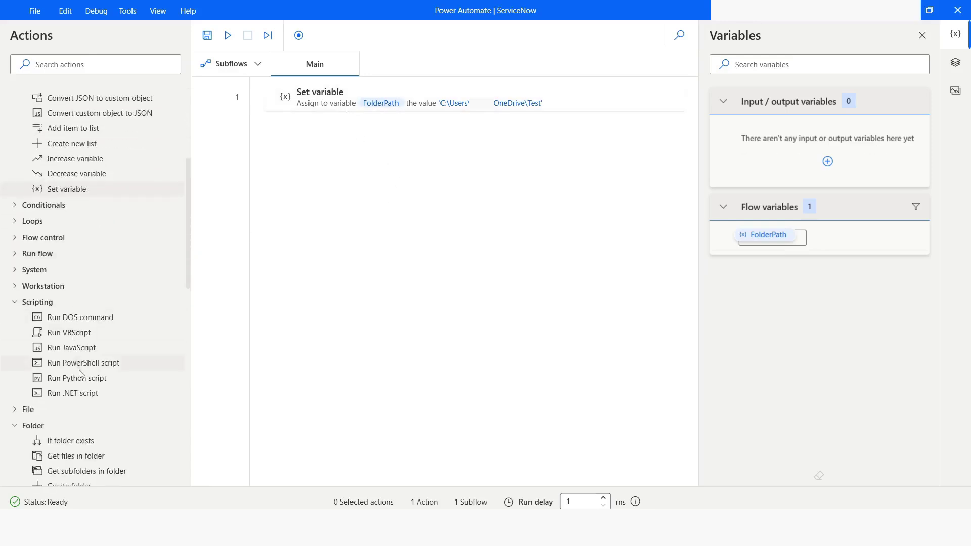
- Add Run PowerShell script below Set variable and focus its empty code box
{"action": "mouse_move", "coordinate": [83, 363]}
{"action": "left_mouse_down"}
{"action": "mouse_move", "coordinate": [227, 388]}
{"action": "mouse_move", "coordinate": [349, 273]}
{"action": "left_mouse_up"}
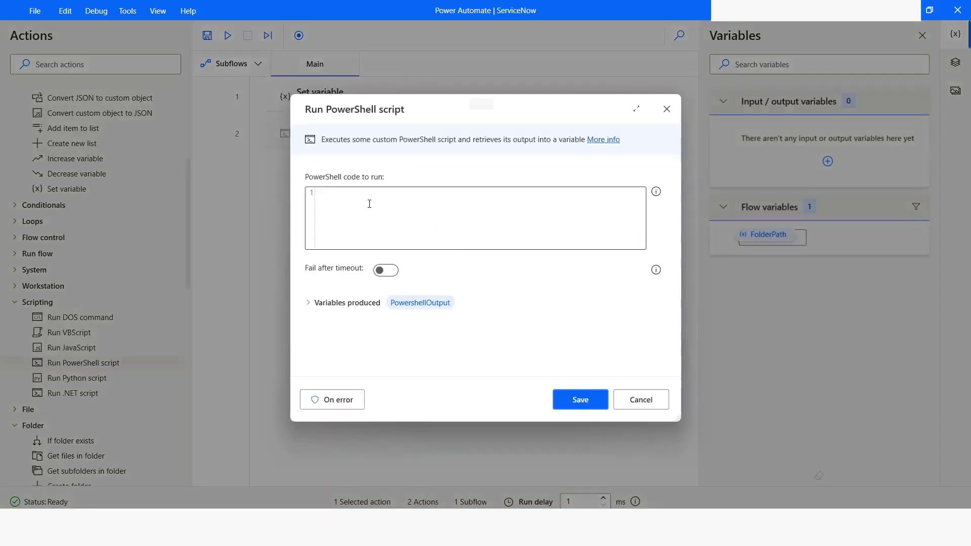
{"action": "left_click", "coordinate": [369, 203]}
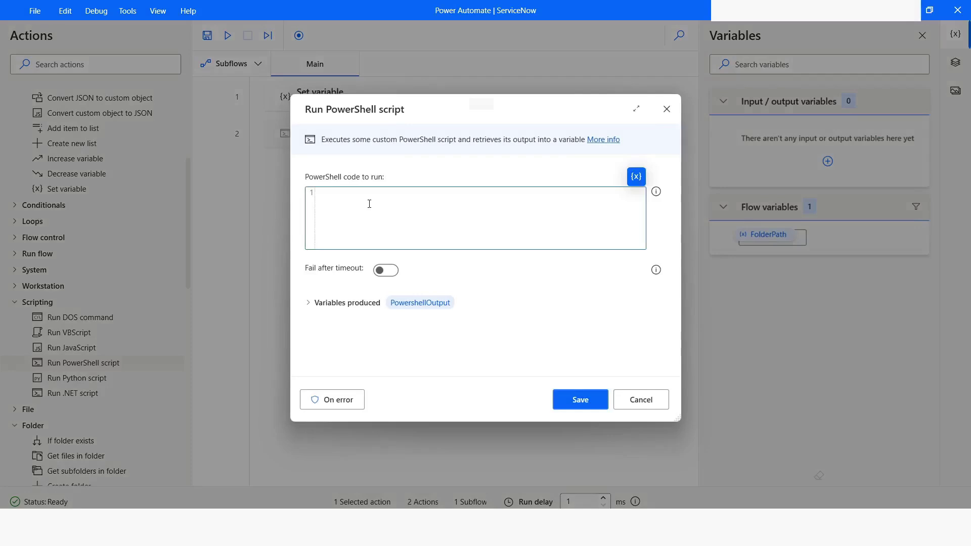
- Paste the Test-Path/Remove-Item script and quote %FolderPath% on line 1
{"action": "type", "text": "$folderPath=%FolderPath% if(Test-Path $folderPath) { Remove-Item -Path $folderPath -Recurse -Force Write-Host \"Folder Deleted\" } else { Write-Host \"Folder Does Not Exist\" }"}
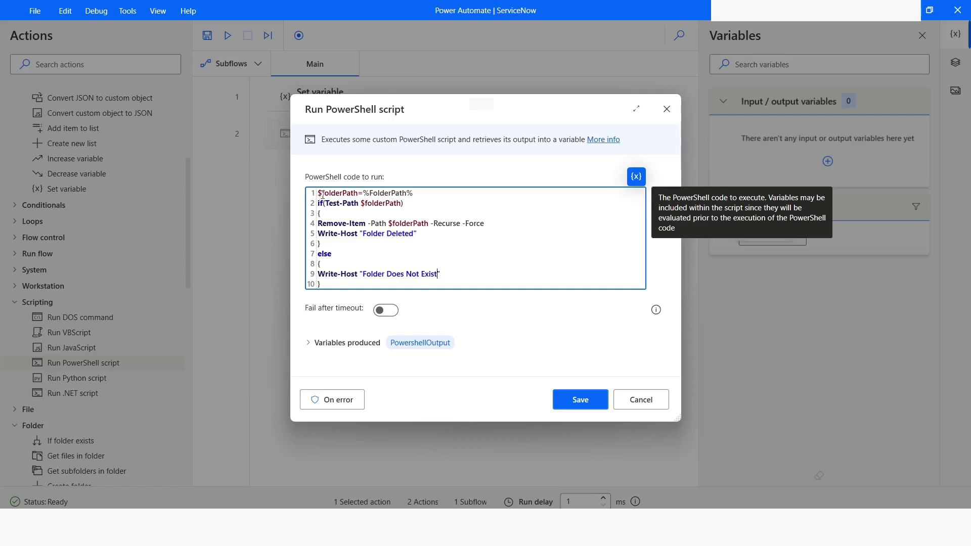
{"action": "left_click", "coordinate": [366, 194]}
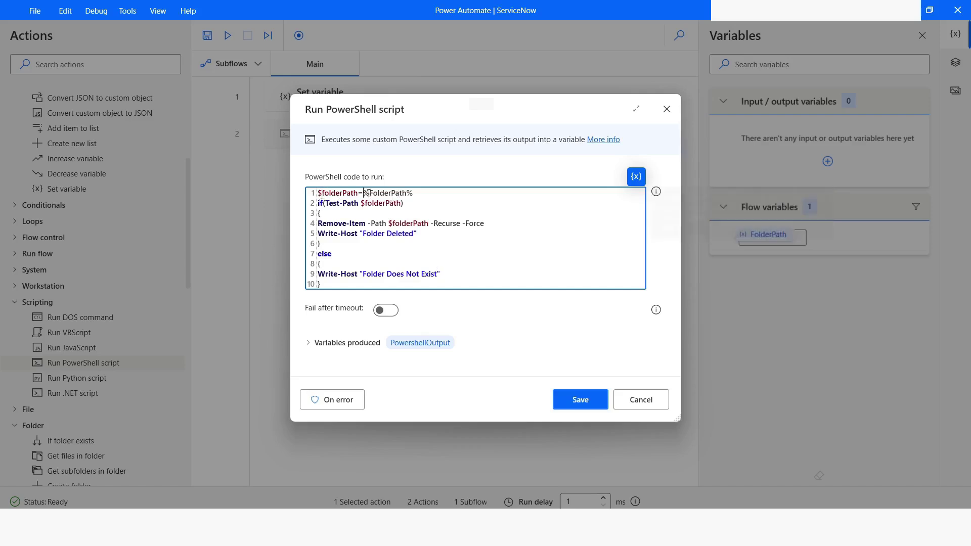
{"action": "type", "text": "\""}
{"action": "left_click", "coordinate": [480, 223]}
- Save the Run PowerShell script step and start the flow
{"action": "left_click", "coordinate": [579, 399]}
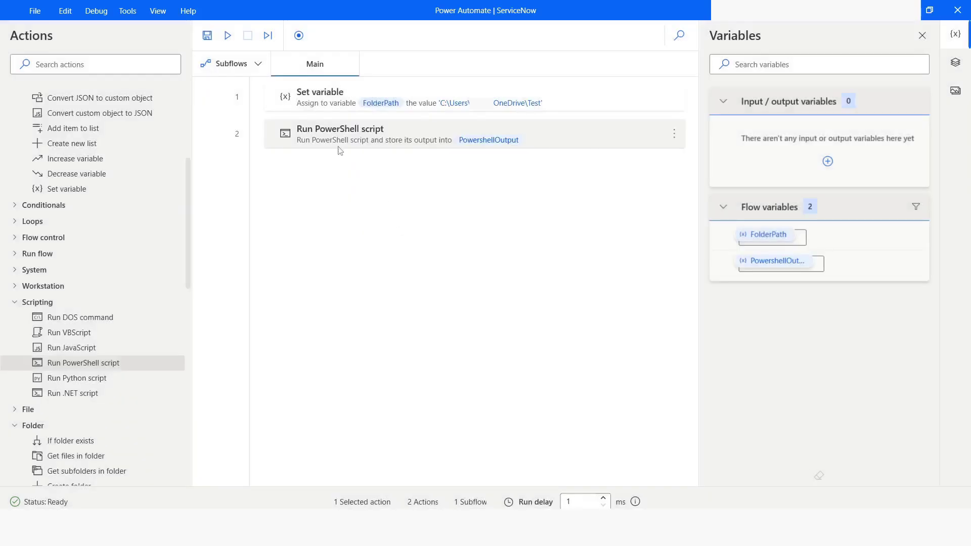
{"action": "left_click", "coordinate": [228, 35]}
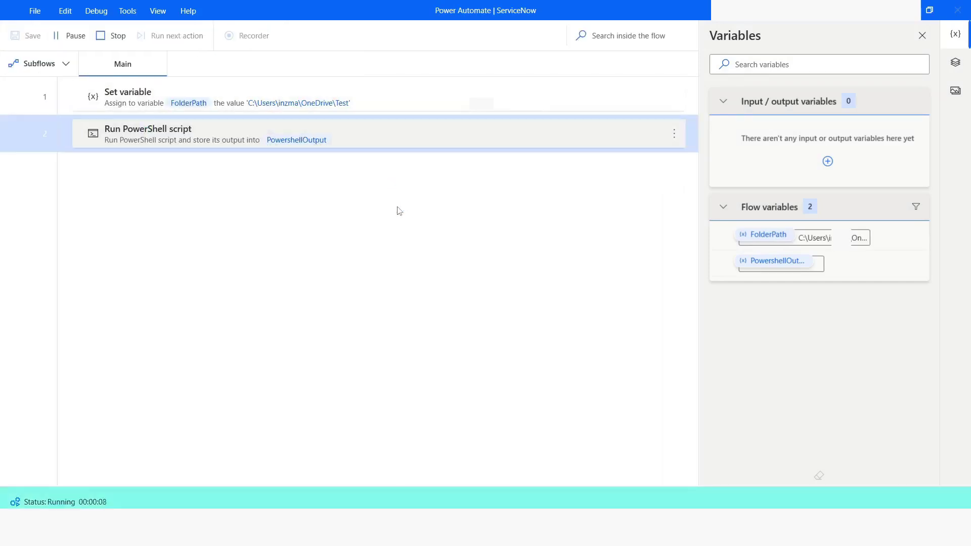